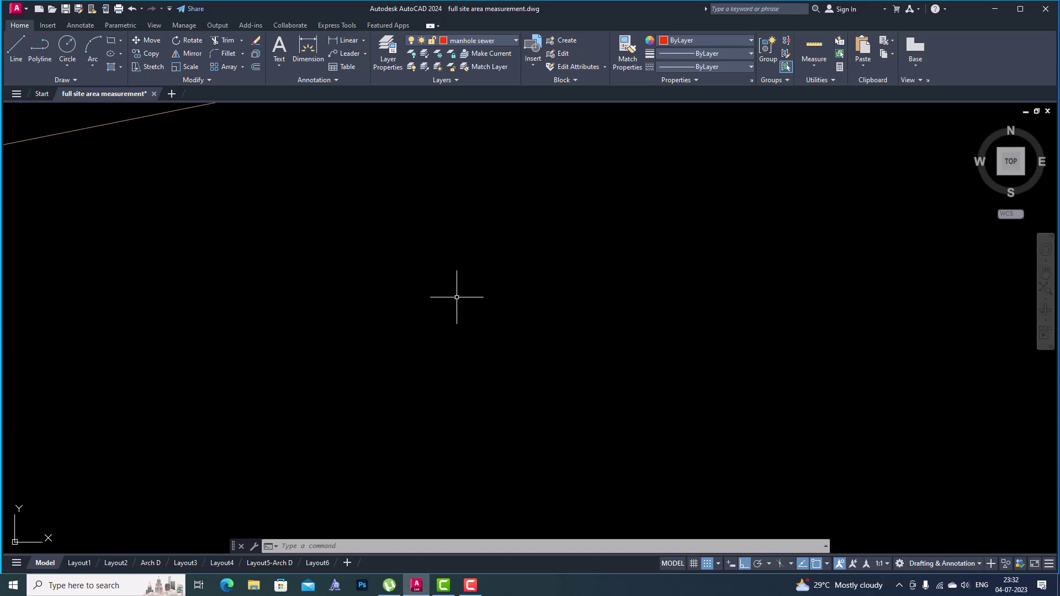
Browse the Linetype dropdown list and close it without choosing a linetype.
{"action": "scroll", "coordinate": [348, 277], "scroll_direction": "up", "scroll_amount": 2}
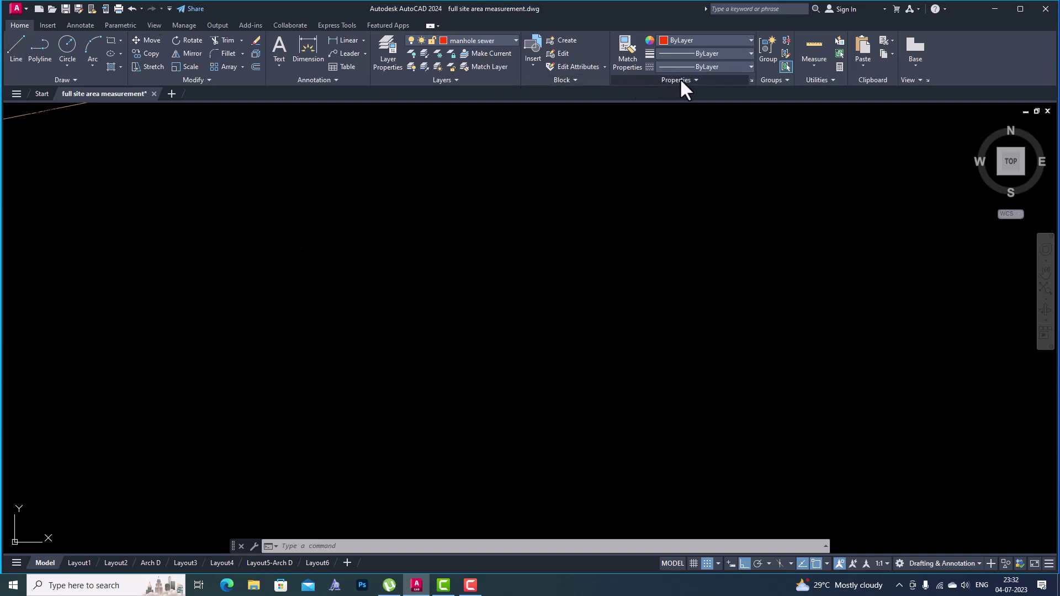
{"action": "left_click", "coordinate": [708, 67]}
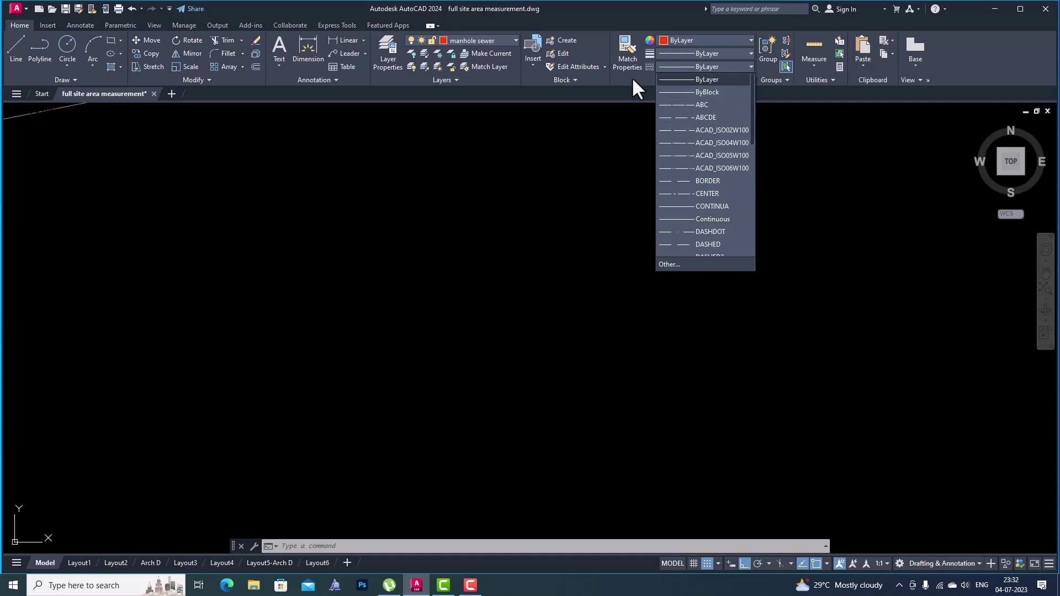
{"action": "scroll", "coordinate": [662, 223], "scroll_direction": "down", "scroll_amount": 1}
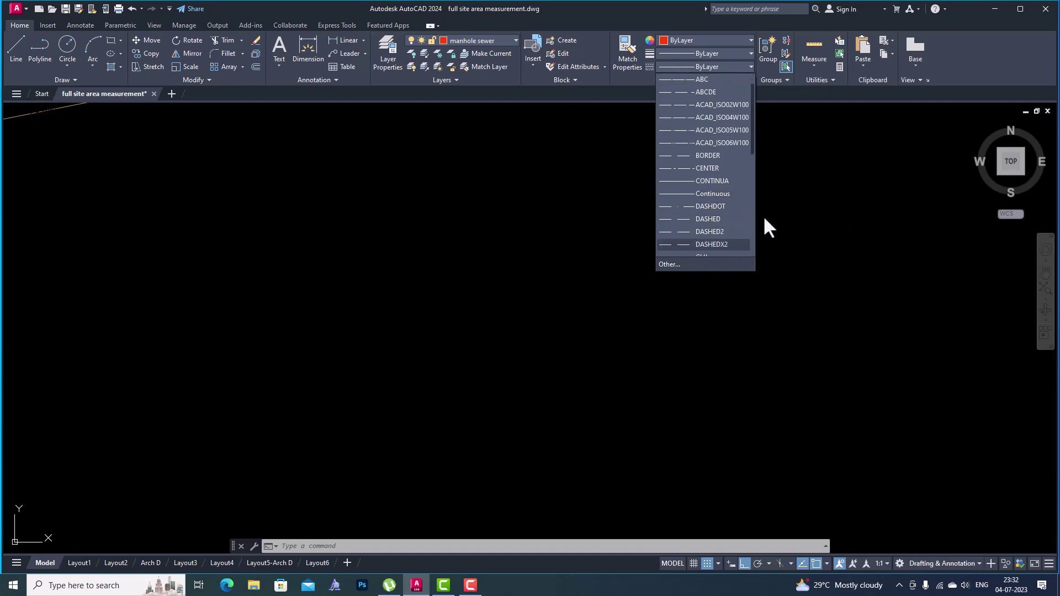
{"action": "left_click", "coordinate": [516, 178]}
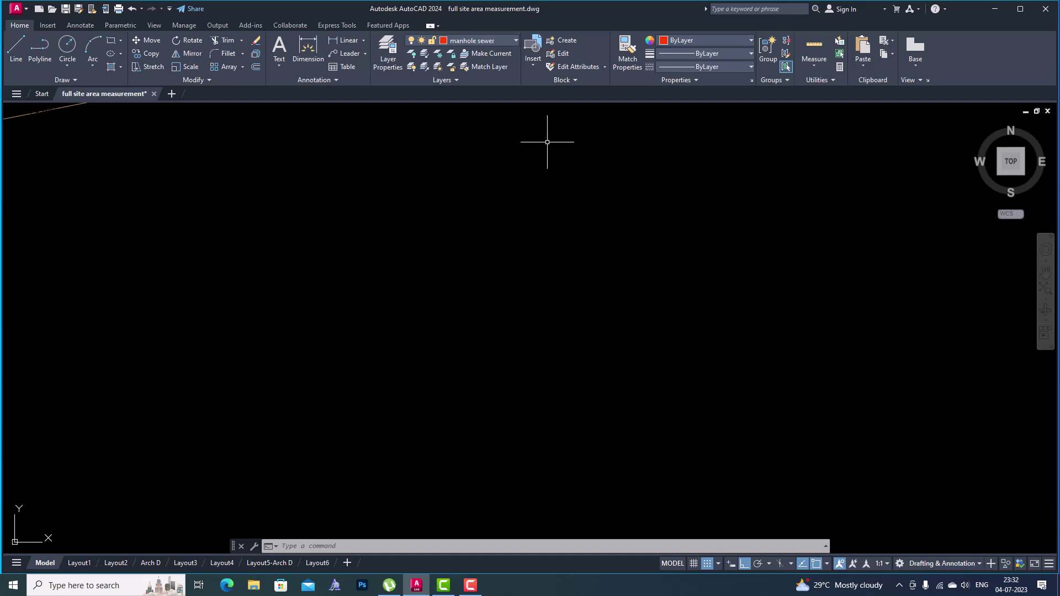
Draw a short horizontal red line.
{"action": "left_click", "coordinate": [15, 50]}
{"action": "left_click", "coordinate": [354, 223]}
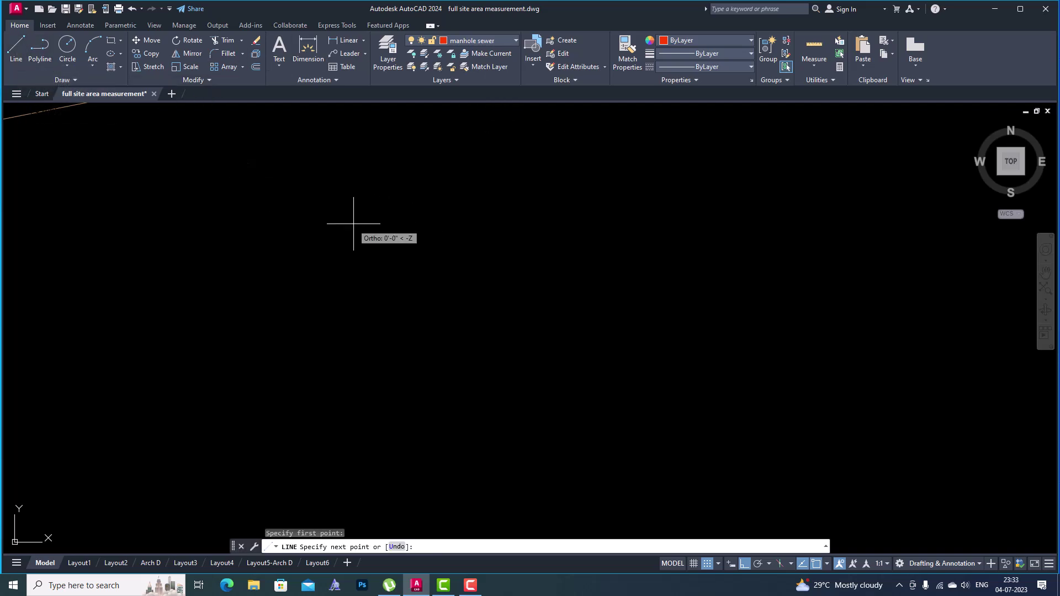
{"action": "left_click", "coordinate": [428, 223]}
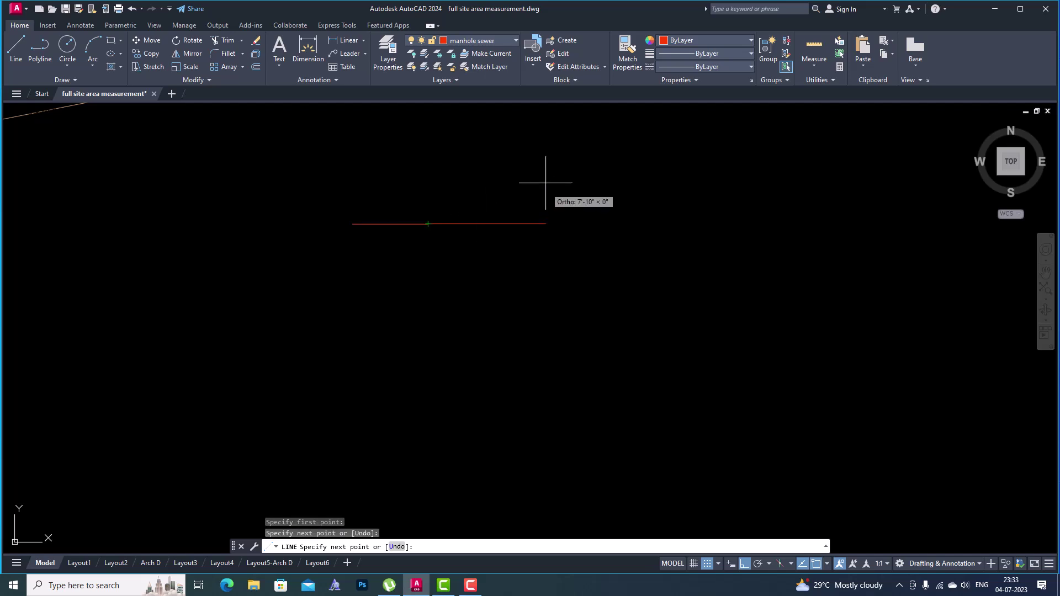
{"action": "key", "text": "Escape"}
Add single-line text 'soilpipe drain' above the red line at the default height.
{"action": "left_click", "coordinate": [281, 61]}
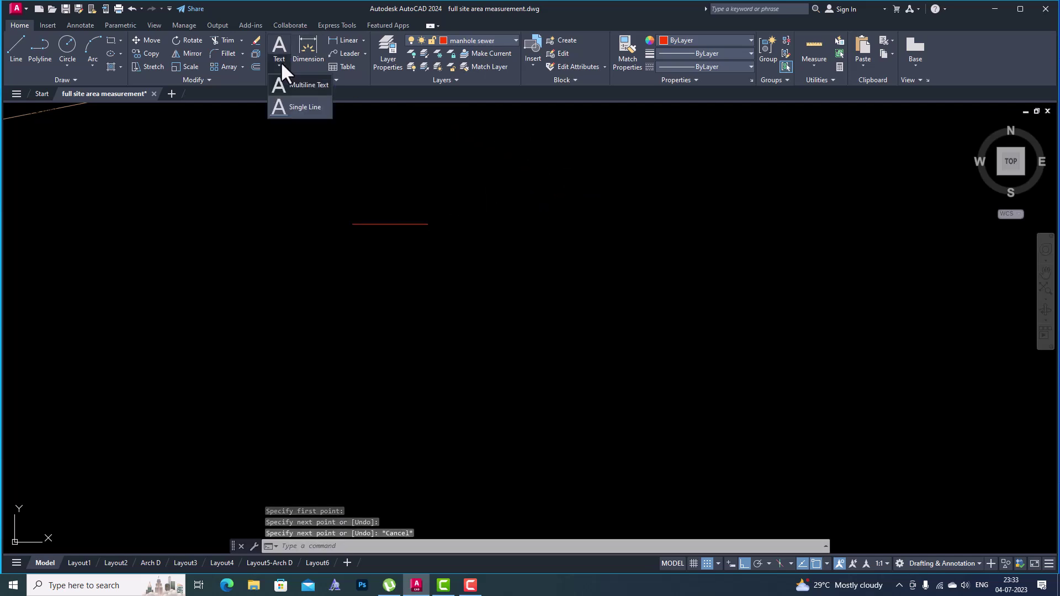
{"action": "left_click", "coordinate": [283, 101]}
{"action": "scroll", "coordinate": [378, 224], "scroll_direction": "up", "scroll_amount": 8}
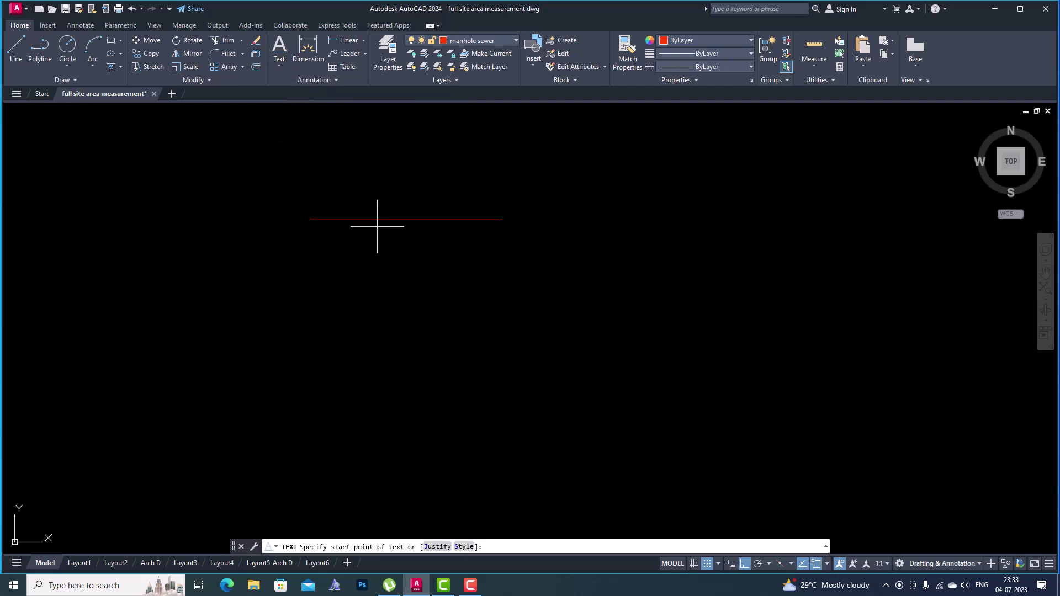
{"action": "left_click", "coordinate": [378, 192]}
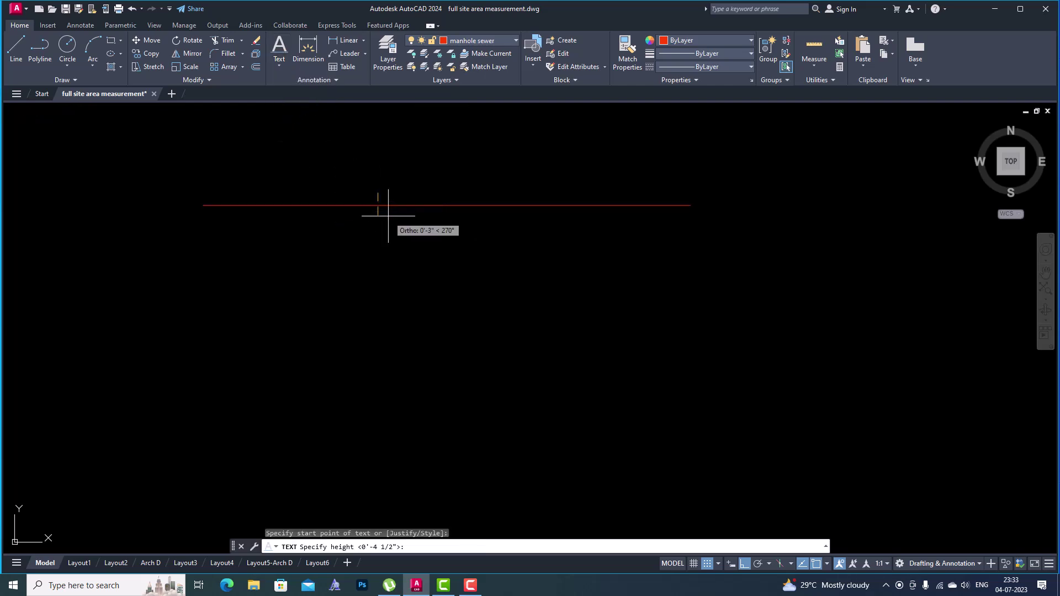
{"action": "key", "text": "Return"}
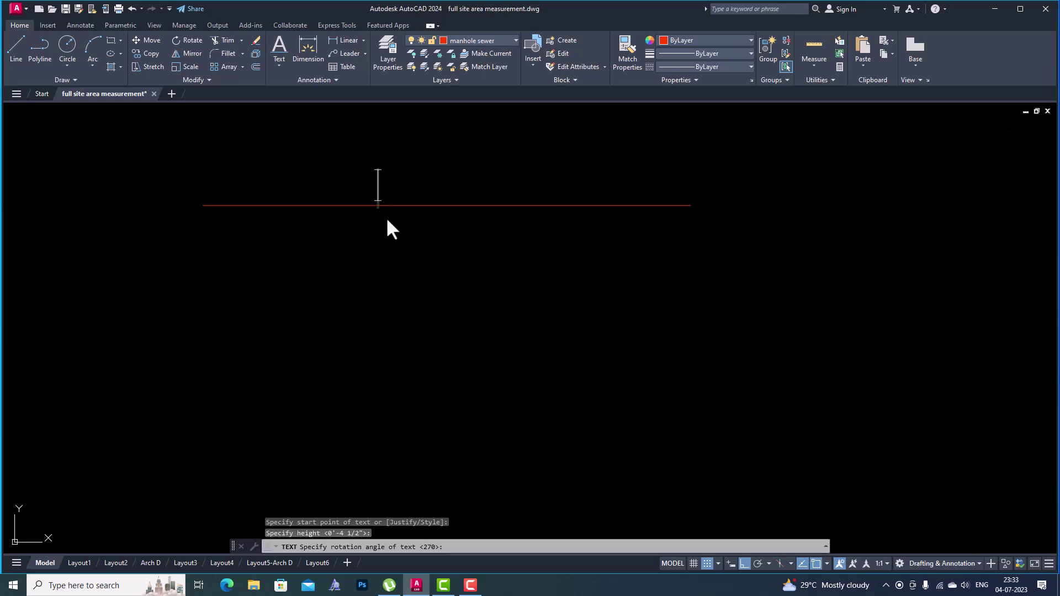
{"action": "type", "text": "soil"}
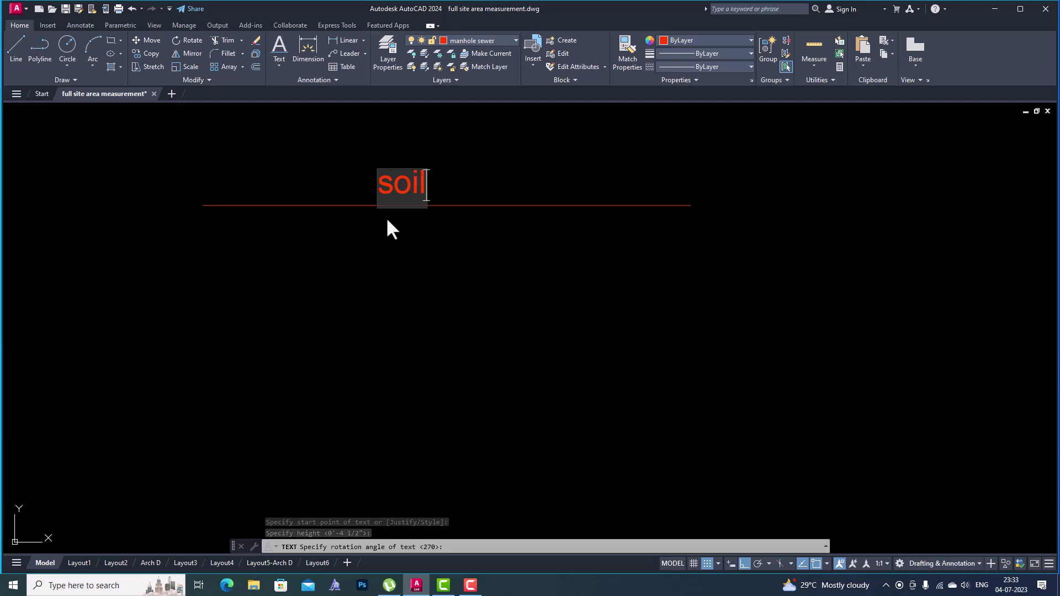
{"action": "type", "text": "pi"}
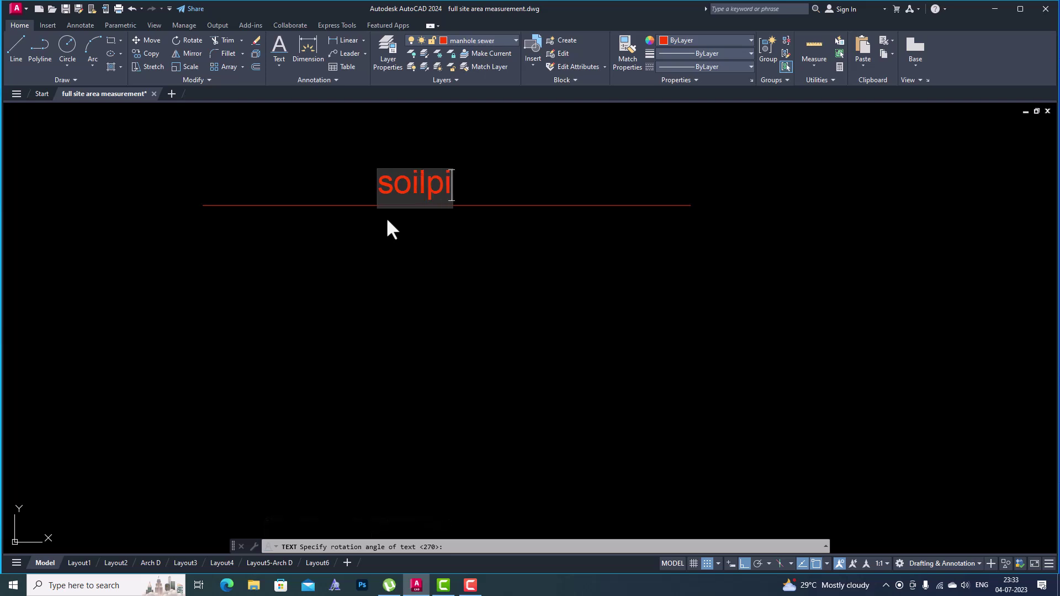
{"action": "type", "text": "pe "}
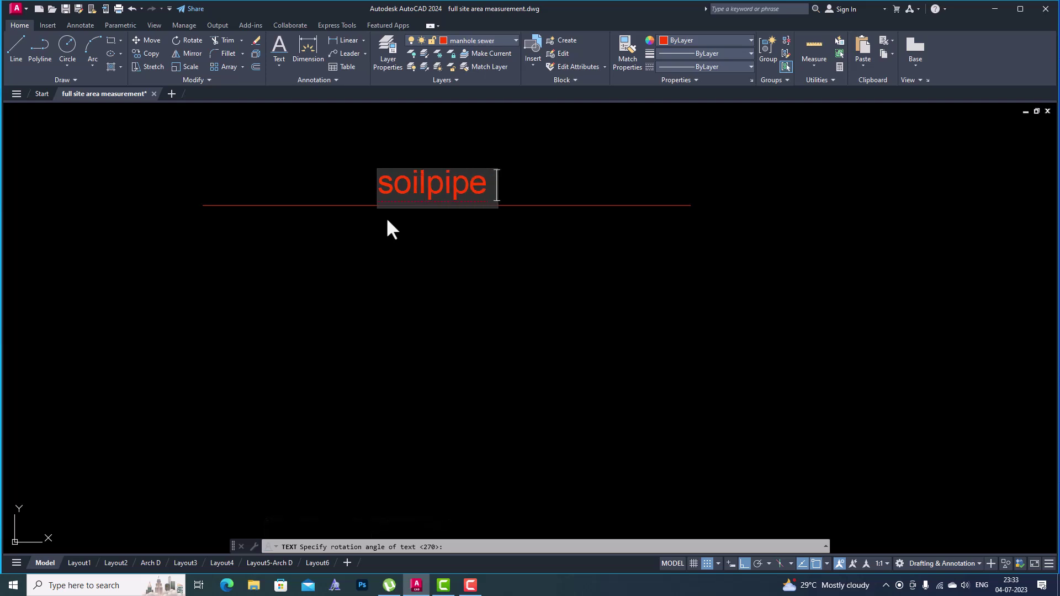
{"action": "type", "text": "drain"}
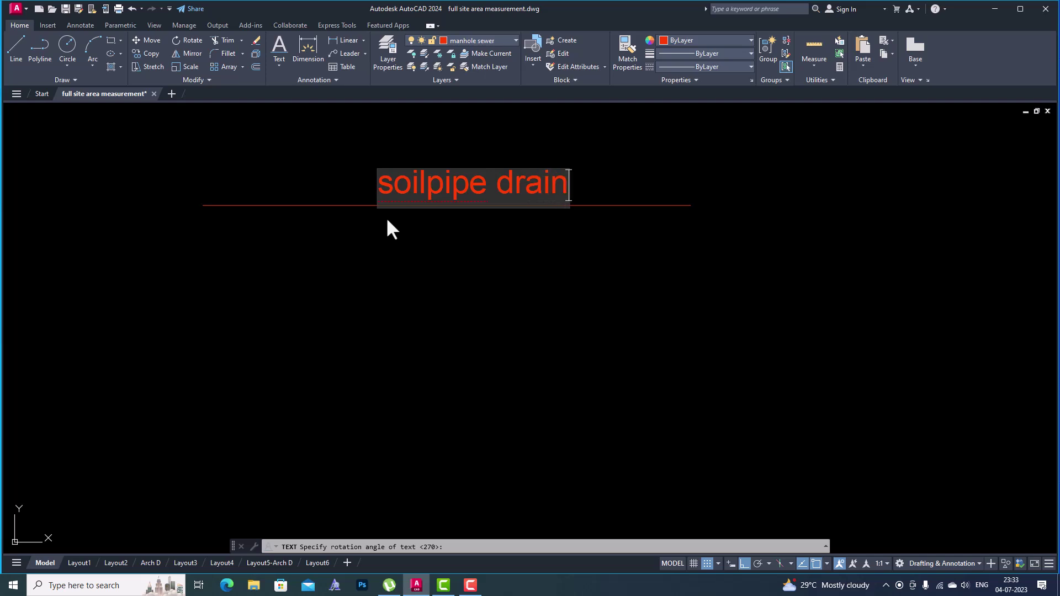
{"action": "left_click", "coordinate": [387, 220]}
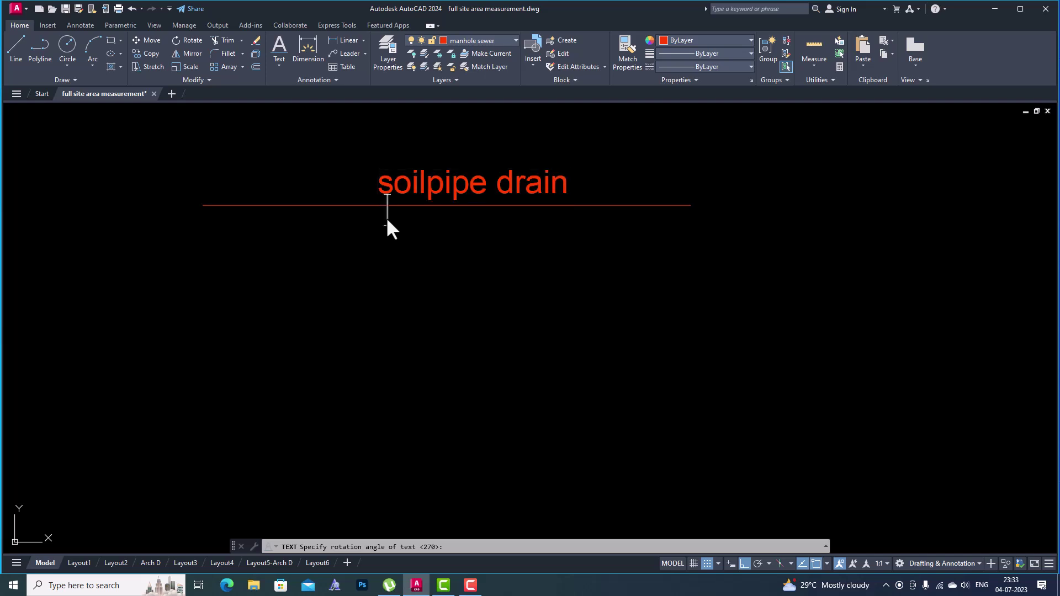
{"action": "left_click", "coordinate": [436, 224]}
{"action": "key", "text": "Return"}
Rotate the soilpipe drain label 90° with RO so it reads horizontally.
{"action": "left_click", "coordinate": [378, 291]}
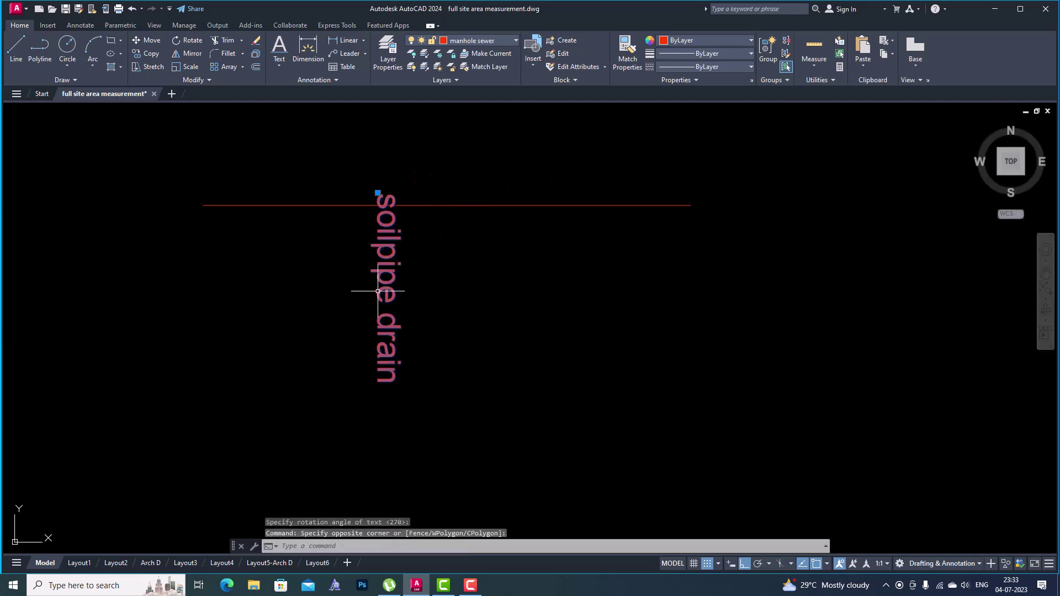
{"action": "type", "text": "ro"}
{"action": "key", "text": "Return"}
{"action": "left_click", "coordinate": [385, 291]}
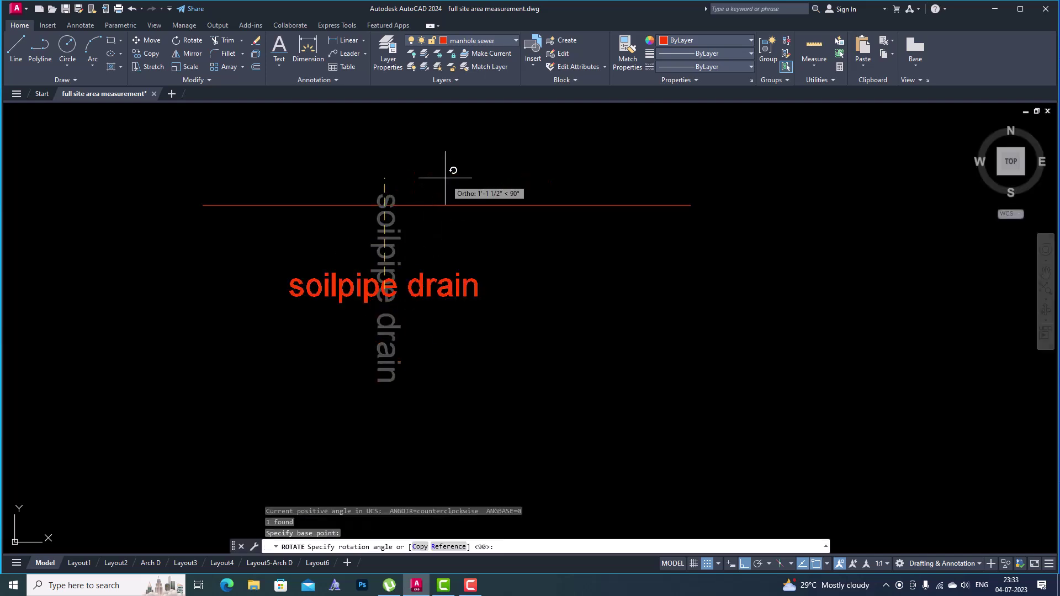
{"action": "left_click", "coordinate": [441, 172]}
Move the label onto the red line with Ortho off.
{"action": "left_click", "coordinate": [443, 372]}
{"action": "left_click", "coordinate": [324, 279]}
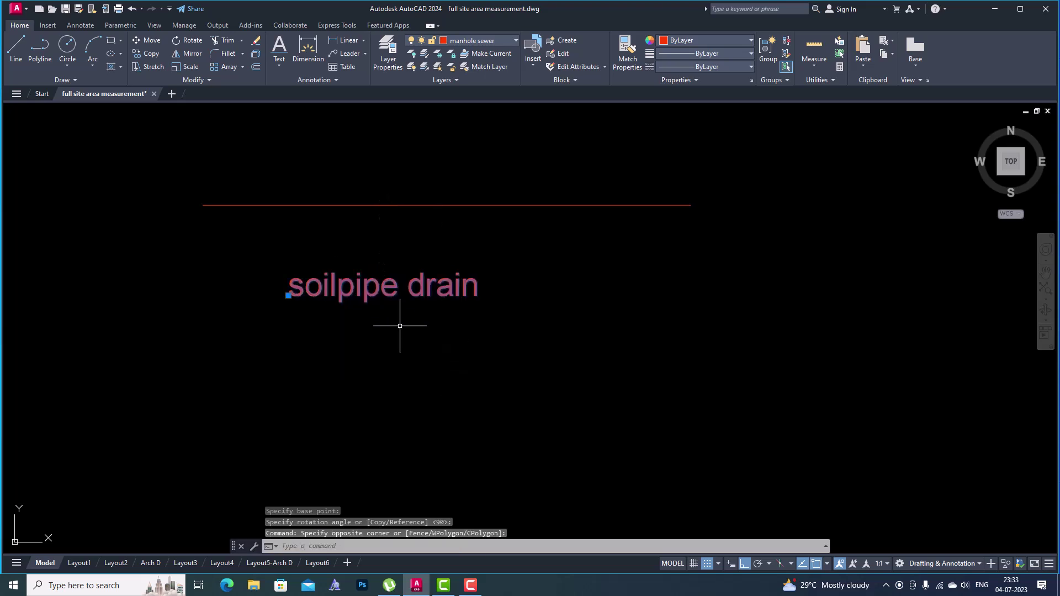
{"action": "type", "text": "m"}
{"action": "key", "text": "Return"}
{"action": "left_click", "coordinate": [388, 298]}
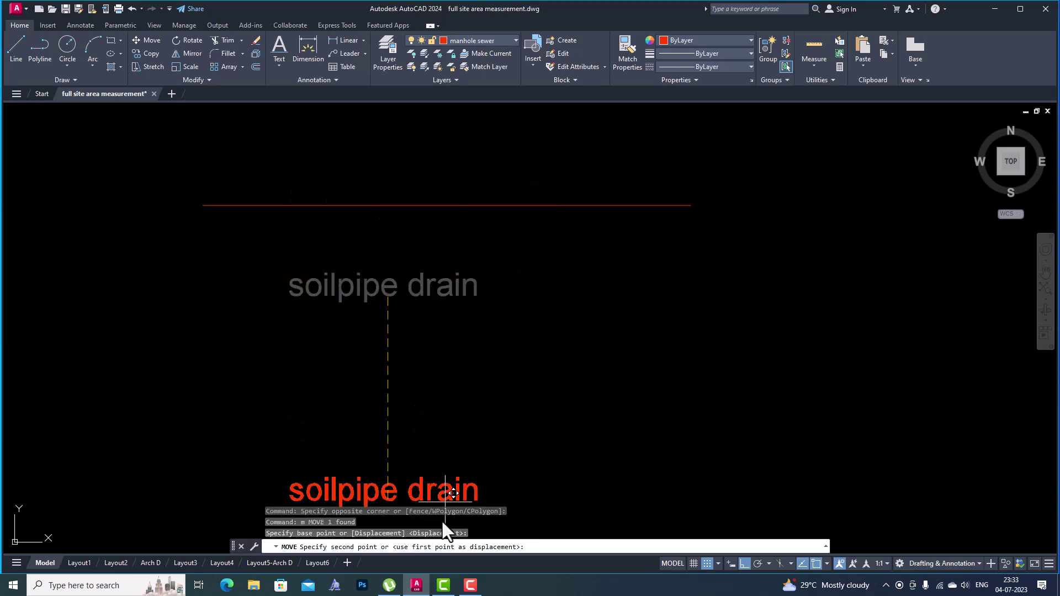
{"action": "left_click", "coordinate": [745, 563]}
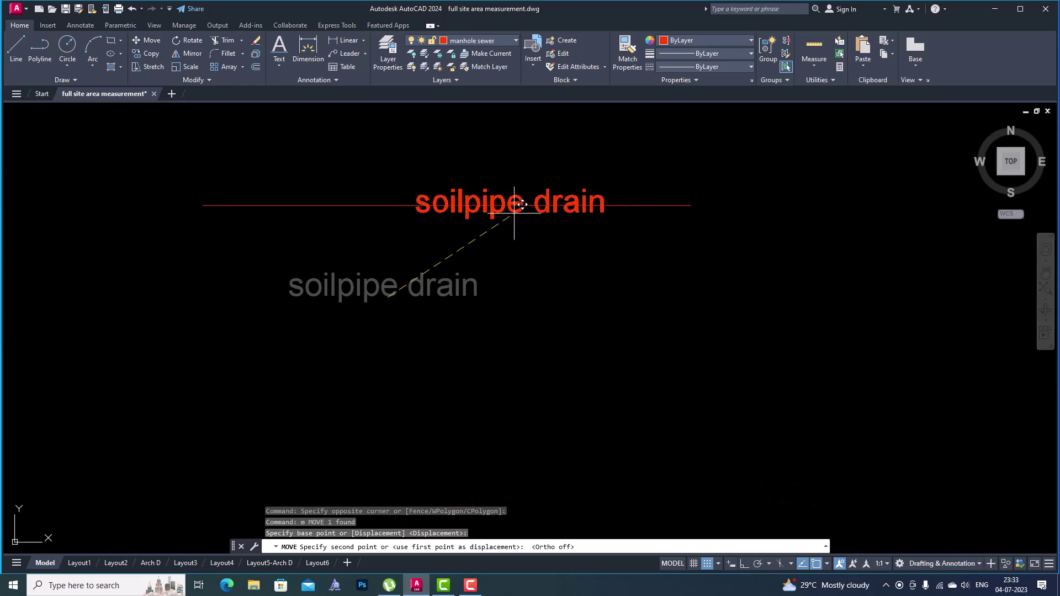
{"action": "left_click", "coordinate": [467, 202]}
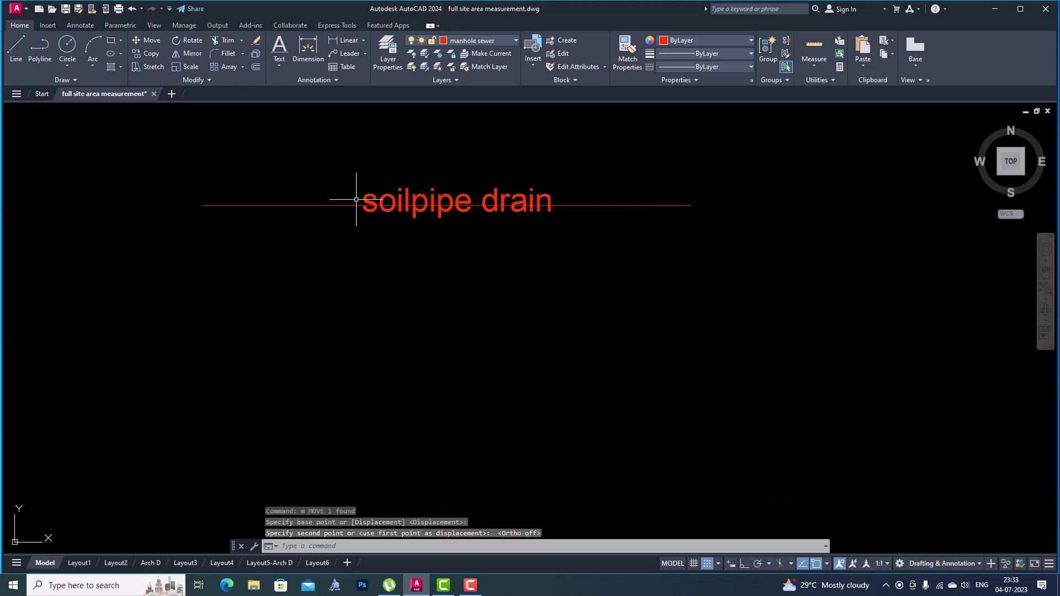
Break the red line from the pick point back to the label's start.
{"action": "type", "text": "break"}
{"action": "key", "text": "Return"}
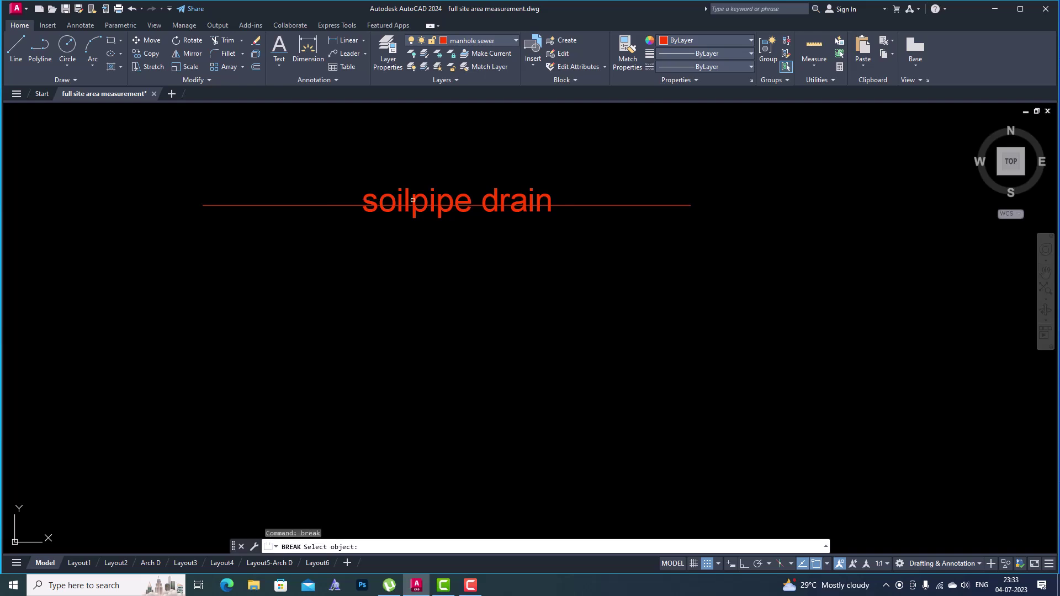
{"action": "left_click", "coordinate": [476, 206]}
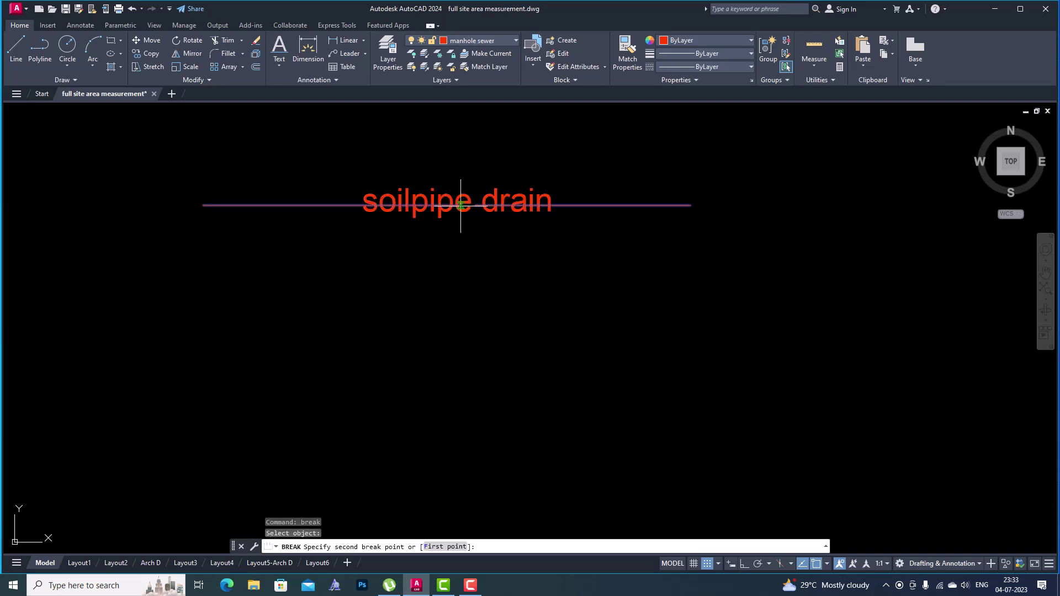
{"action": "left_click", "coordinate": [368, 205]}
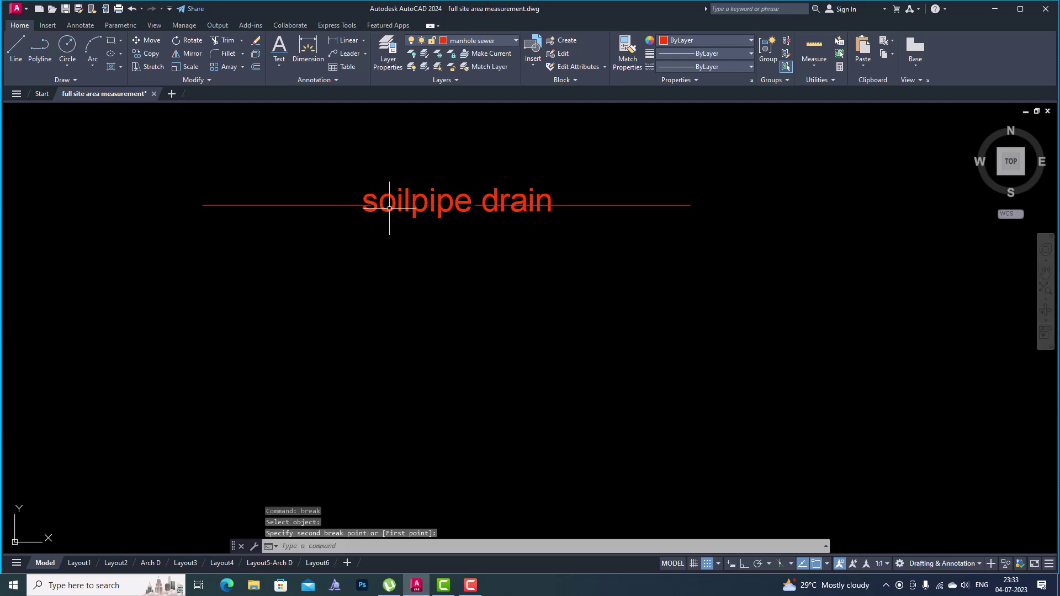
Stretch the right segment's left end to meet the end of the label.
{"action": "left_click", "coordinate": [572, 225]}
{"action": "left_click", "coordinate": [568, 197]}
{"action": "left_click", "coordinate": [475, 205]}
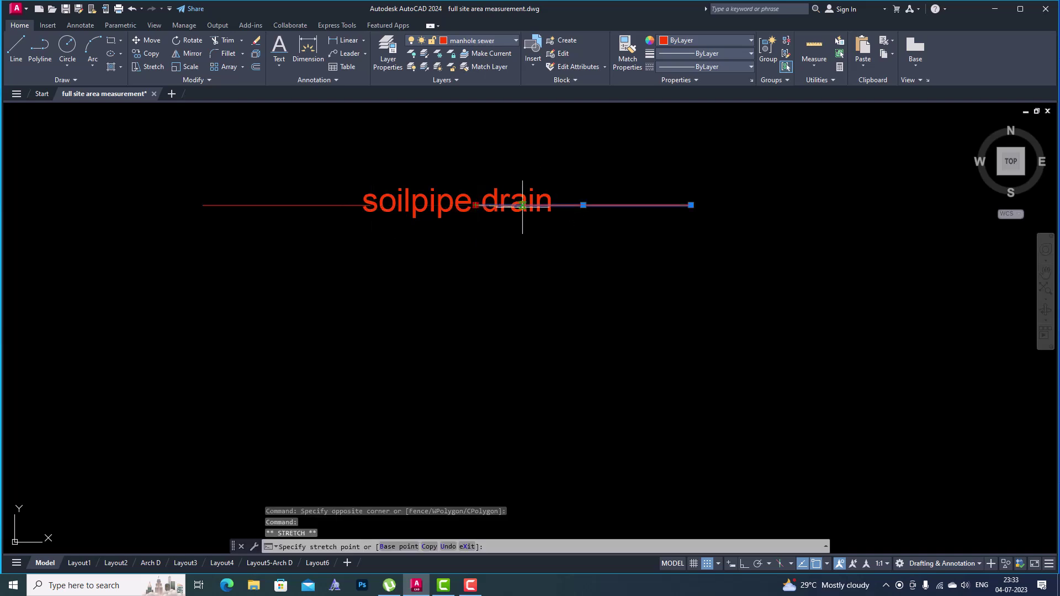
{"action": "left_click", "coordinate": [550, 205]}
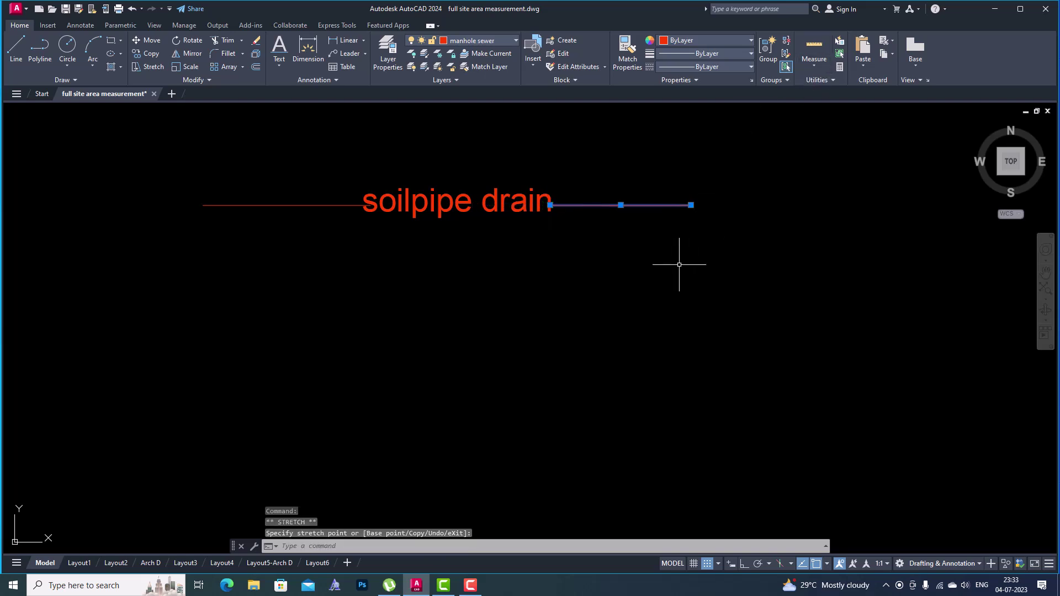
{"action": "key", "text": "Escape"}
{"action": "scroll", "coordinate": [511, 293], "scroll_direction": "down", "scroll_amount": 2}
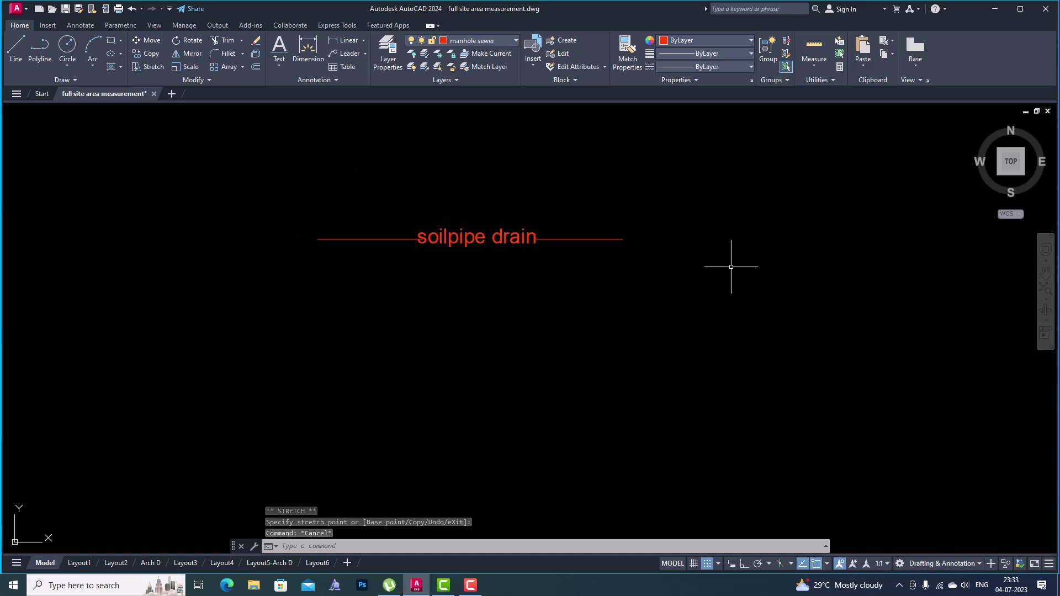
Run Express Tools Make Linetype and save the linetype file as soildrainage.
{"action": "left_click", "coordinate": [335, 27]}
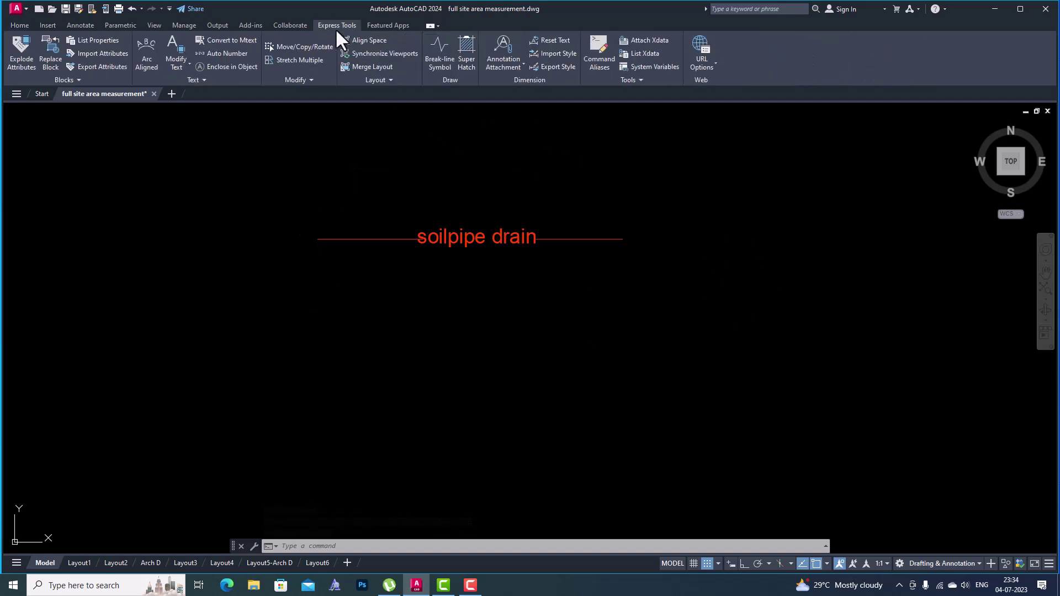
{"action": "left_click", "coordinate": [629, 83]}
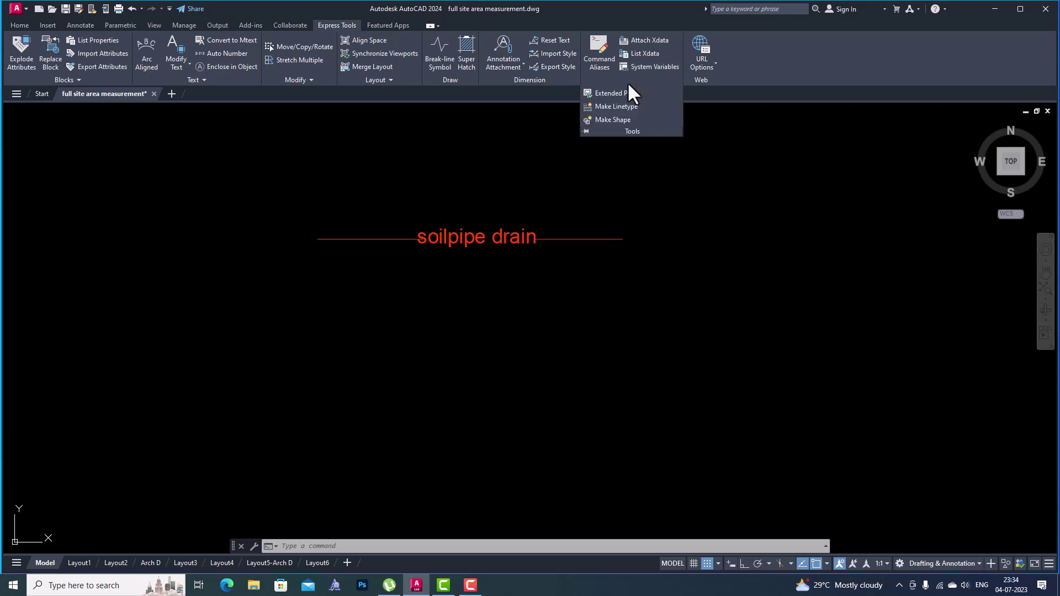
{"action": "left_click", "coordinate": [611, 106]}
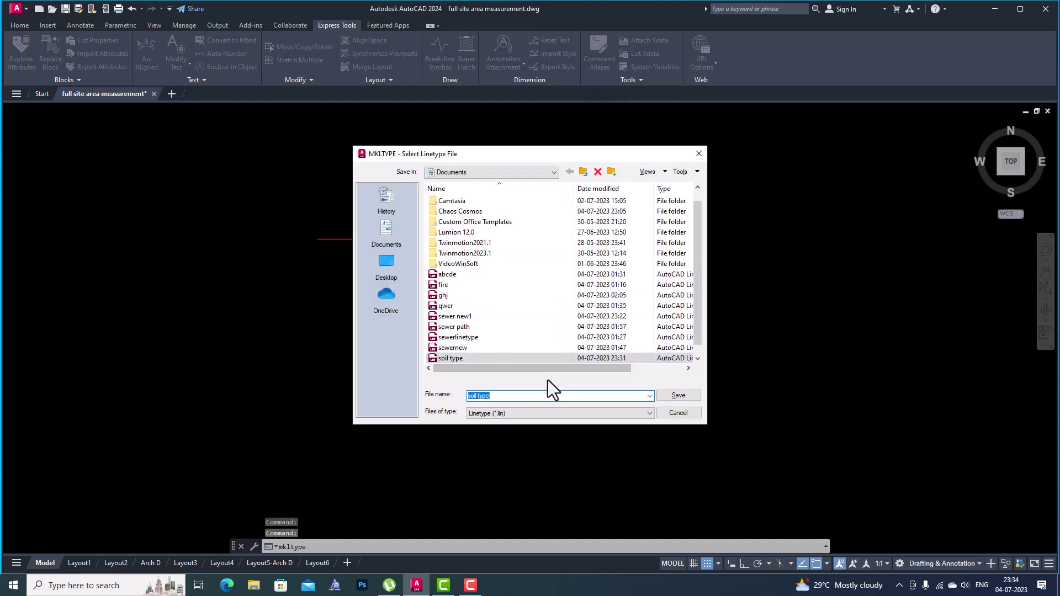
{"action": "type", "text": "soil"}
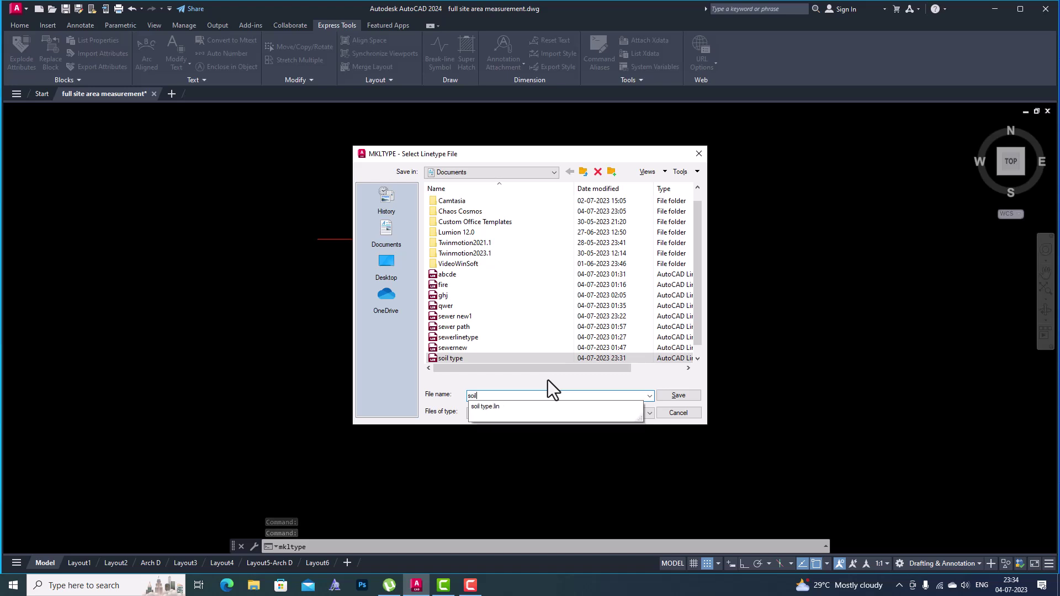
{"action": "type", "text": "drsinsge"}
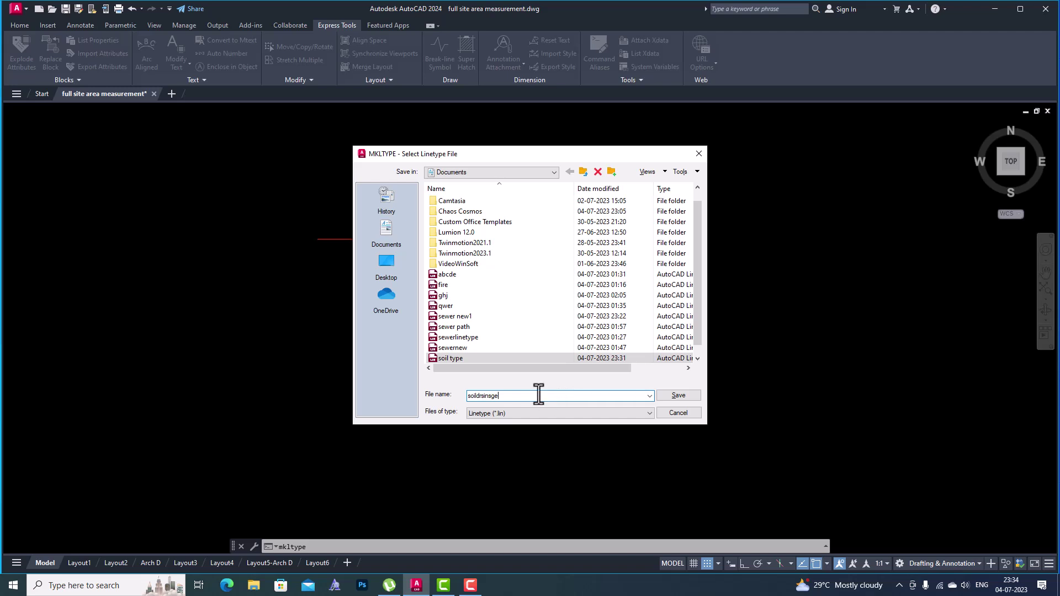
{"action": "key", "text": "BackSpace"}
{"action": "key", "text": "BackSpace"}
{"action": "key", "text": "BackSpace"}
{"action": "left_click", "coordinate": [686, 398]}
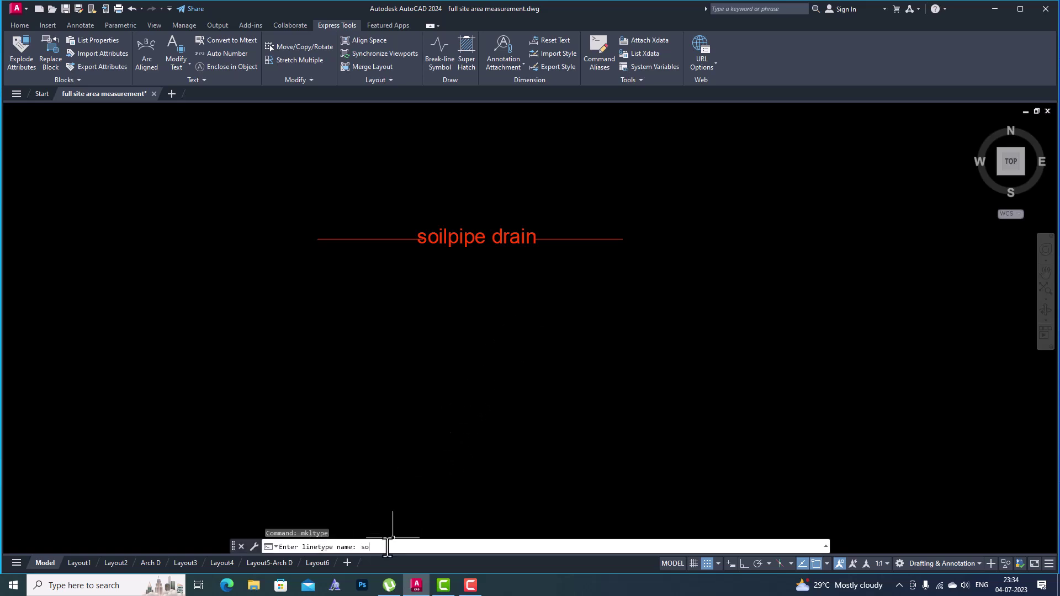
Enter soilpipe as the linetype name and 'drainpipe drain' as its description.
{"action": "type", "text": "ilpipe"}
{"action": "key", "text": "Return"}
{"action": "type", "text": "drai"}
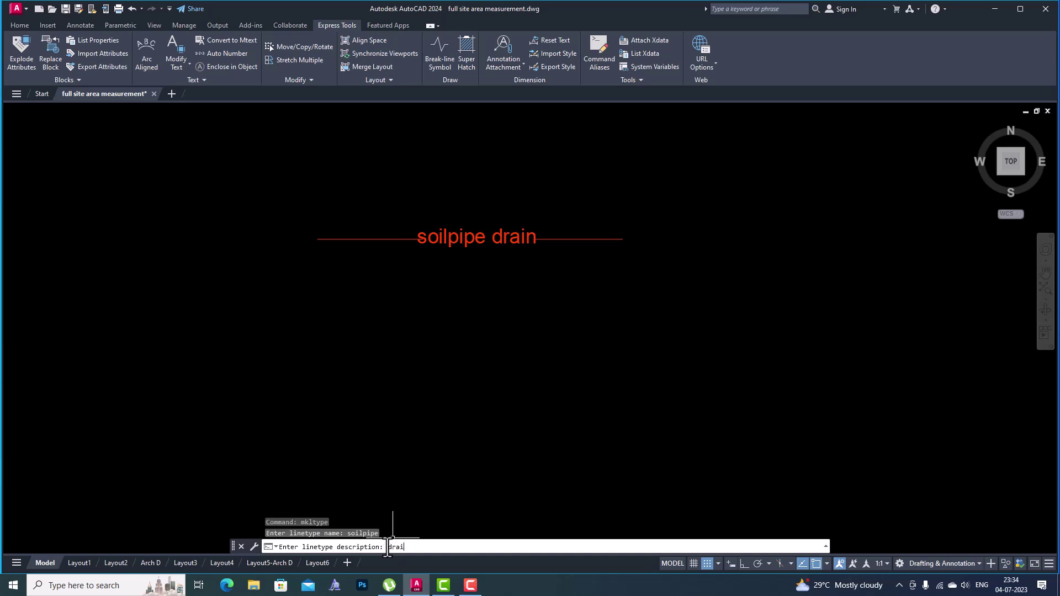
{"action": "type", "text": "n"}
{"action": "type", "text": "pipe drain"}
{"action": "key", "text": "Return"}
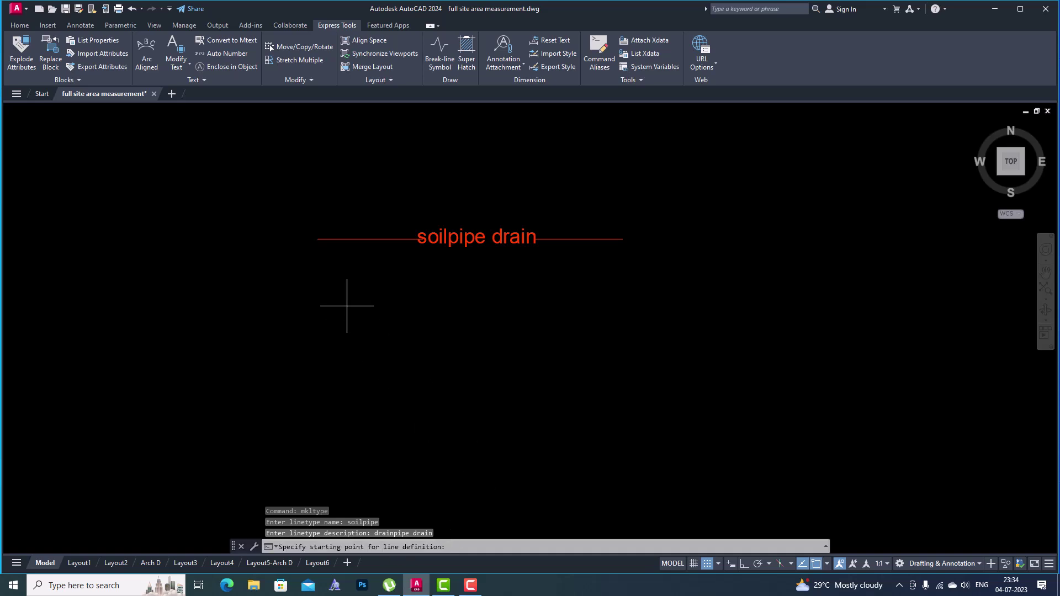
Set the definition start and end at the line's ends, then window-select the segments and label.
{"action": "left_click", "coordinate": [318, 239]}
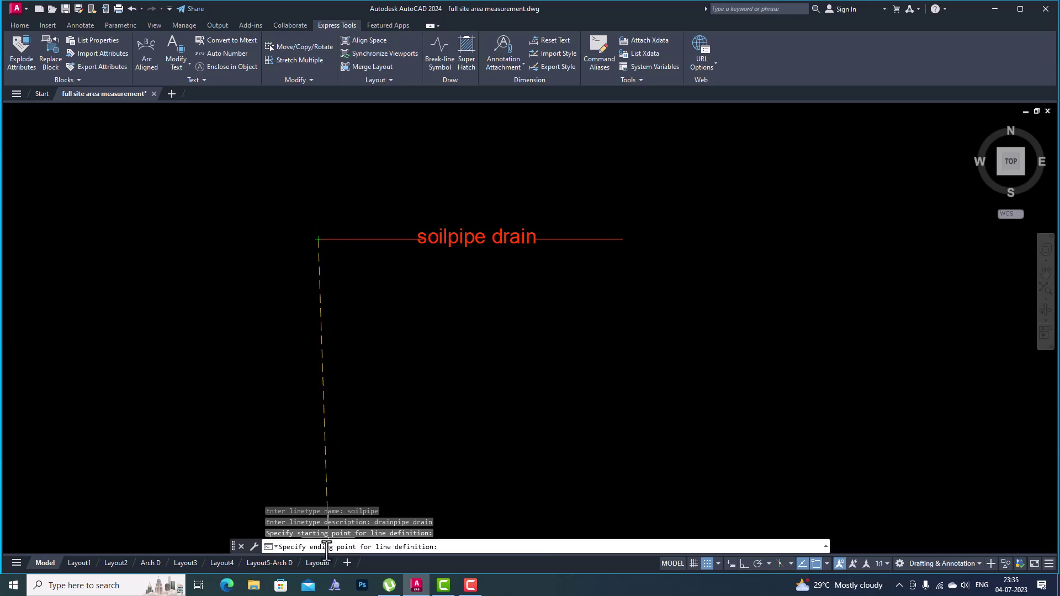
{"action": "left_click", "coordinate": [623, 239]}
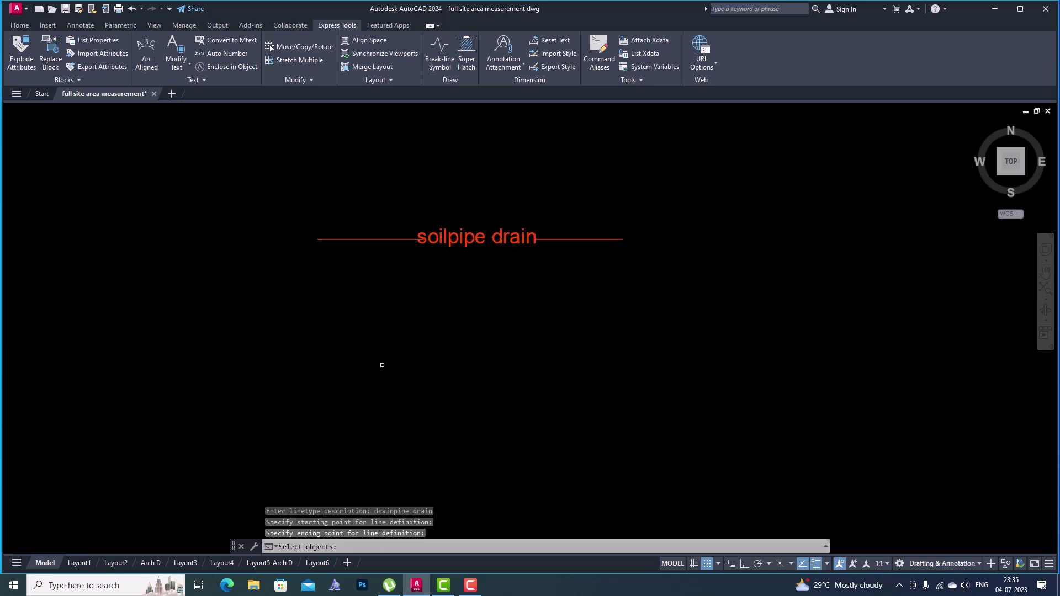
{"action": "left_click", "coordinate": [281, 122]}
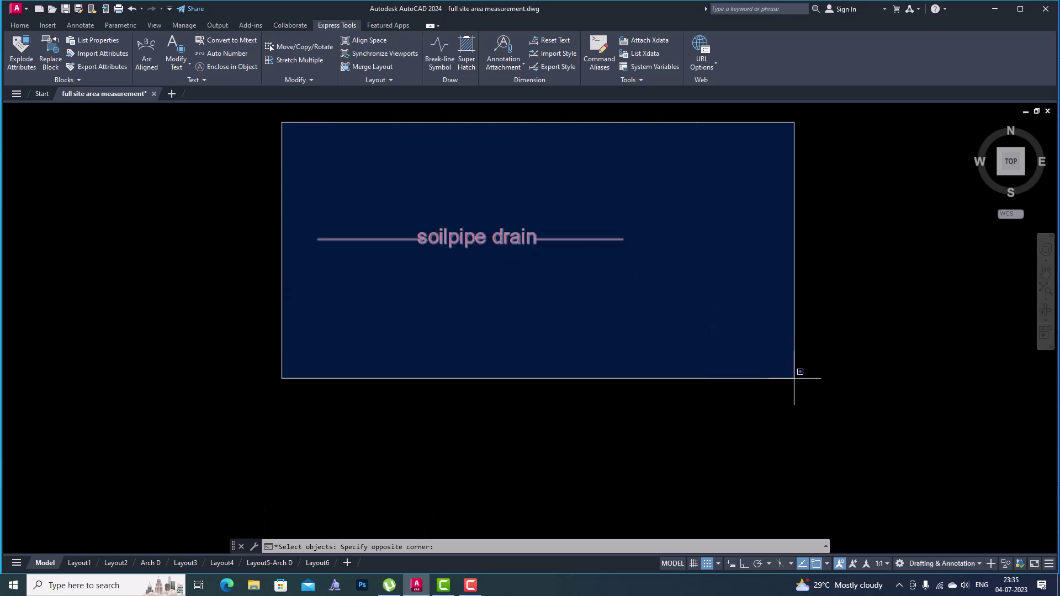
{"action": "left_click", "coordinate": [795, 378]}
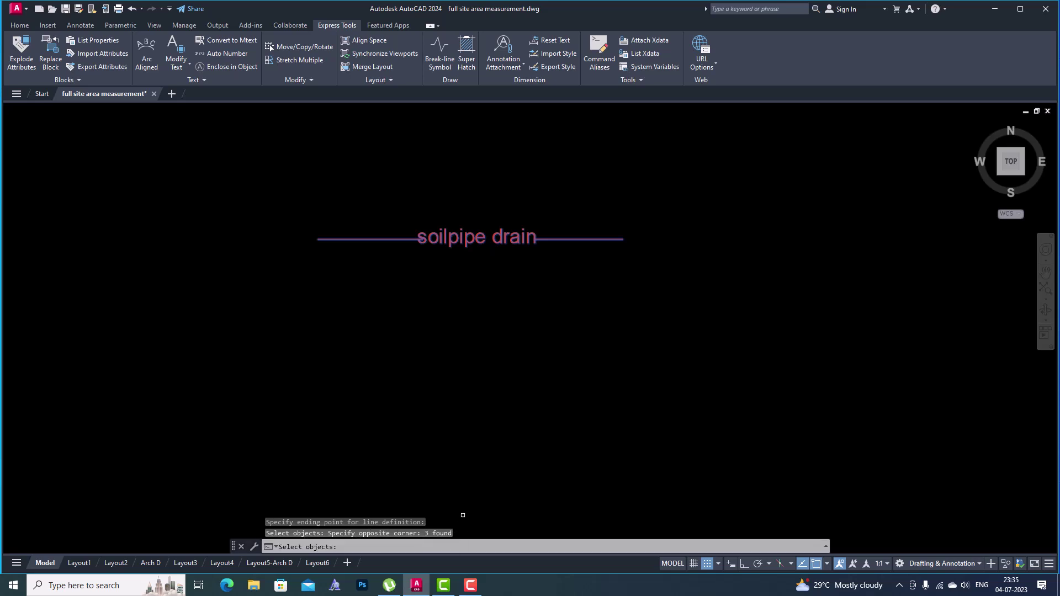
{"action": "key", "text": "Return"}
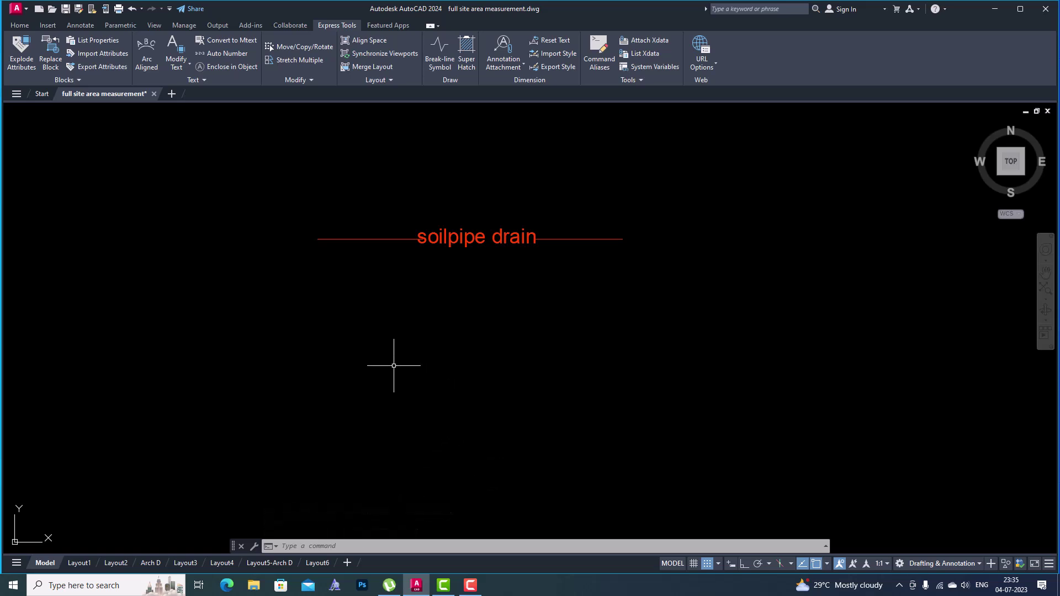
Draw a long horizontal red line with Ortho on beneath the soilpipe drain sample.
{"action": "type", "text": "l"}
{"action": "key", "text": "Return"}
{"action": "left_click", "coordinate": [140, 363]}
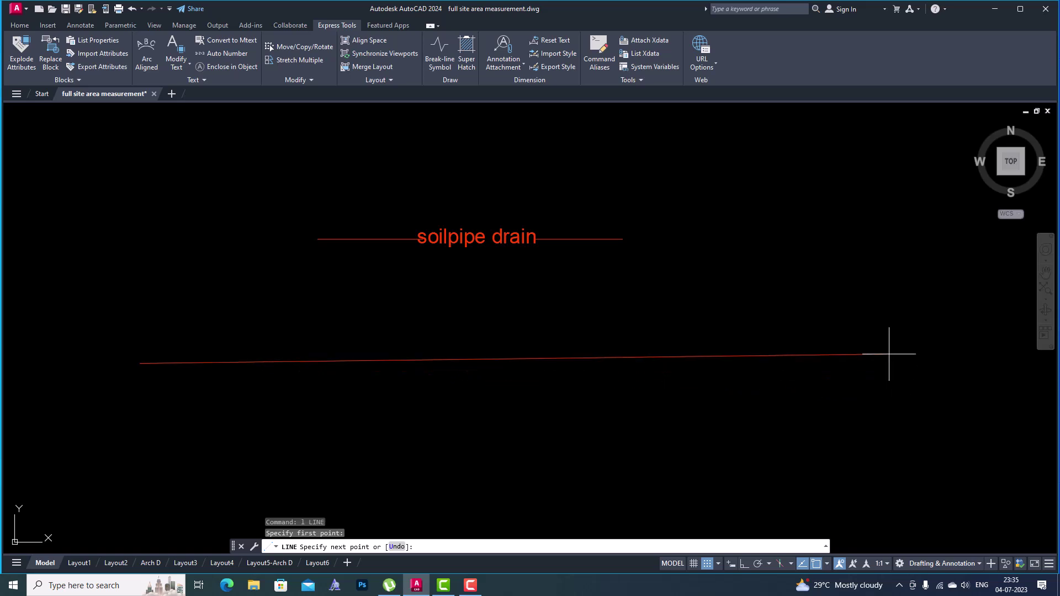
{"action": "left_click", "coordinate": [742, 563]}
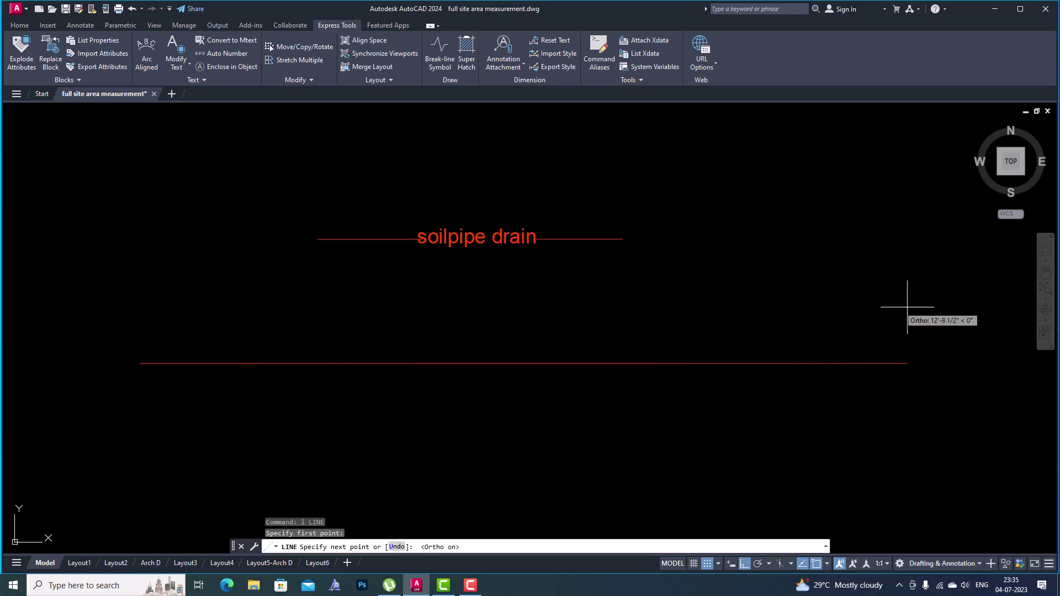
{"action": "left_click", "coordinate": [948, 315]}
{"action": "key", "text": "Escape"}
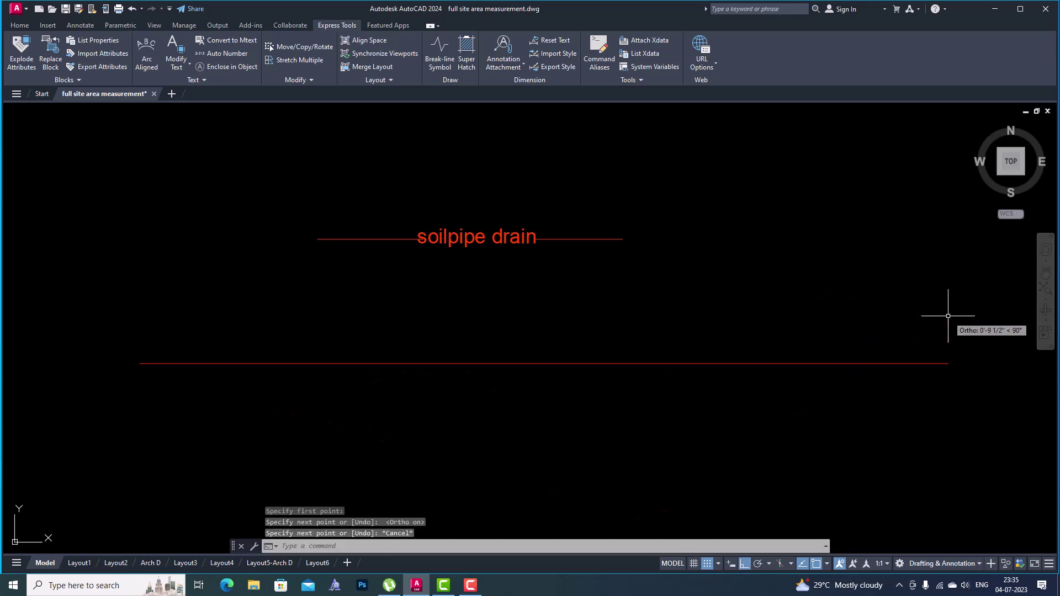
{"action": "left_click", "coordinate": [19, 25]}
Assign the SOILPIPE linetype to the new long line from the Linetype dropdown.
{"action": "left_click", "coordinate": [688, 442]}
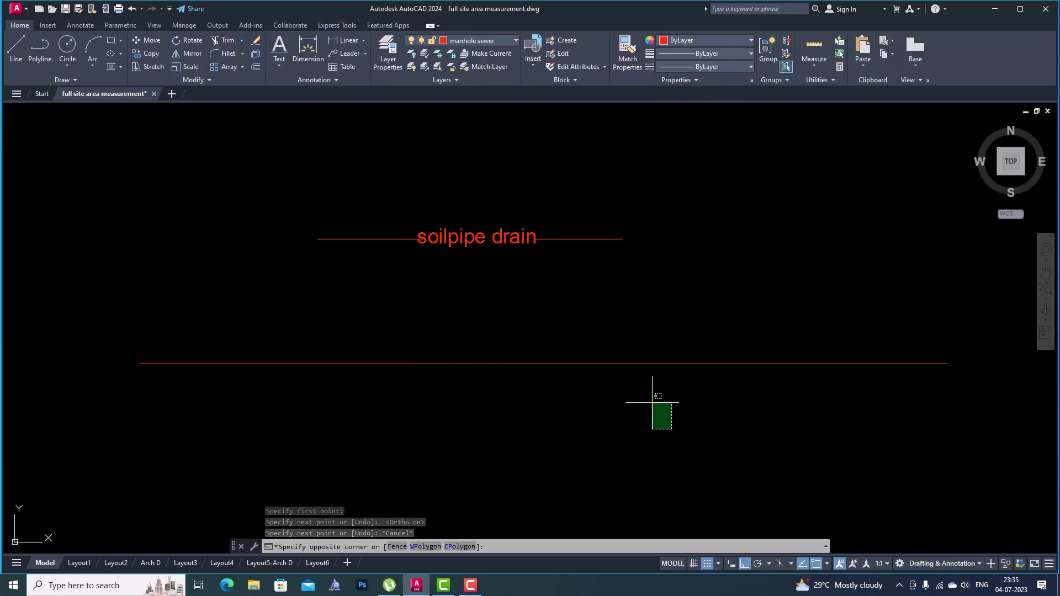
{"action": "left_click", "coordinate": [649, 337]}
{"action": "left_click", "coordinate": [729, 67]}
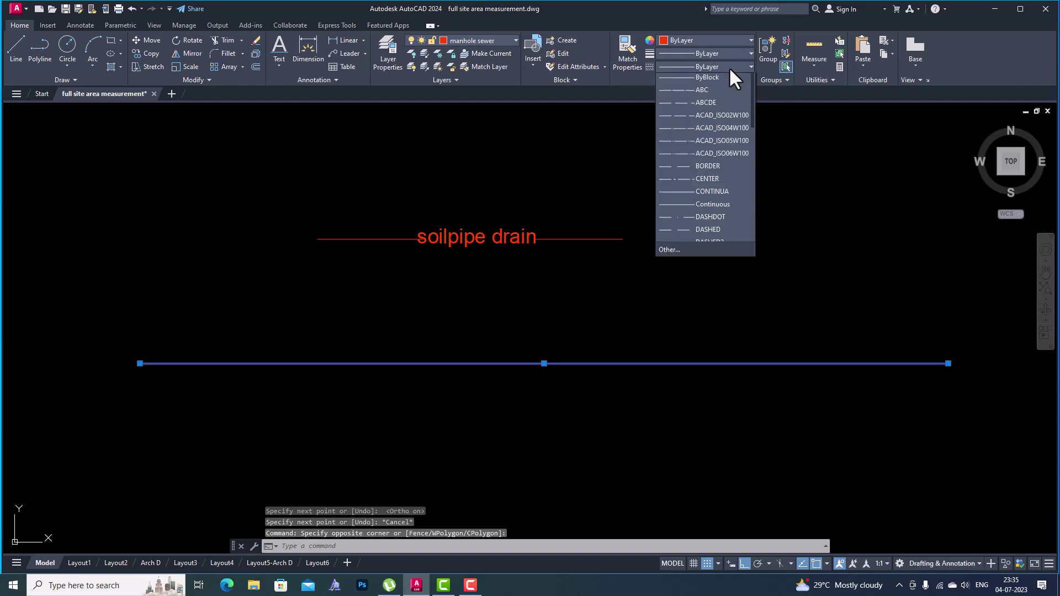
{"action": "scroll", "coordinate": [722, 157], "scroll_direction": "down", "scroll_amount": 10}
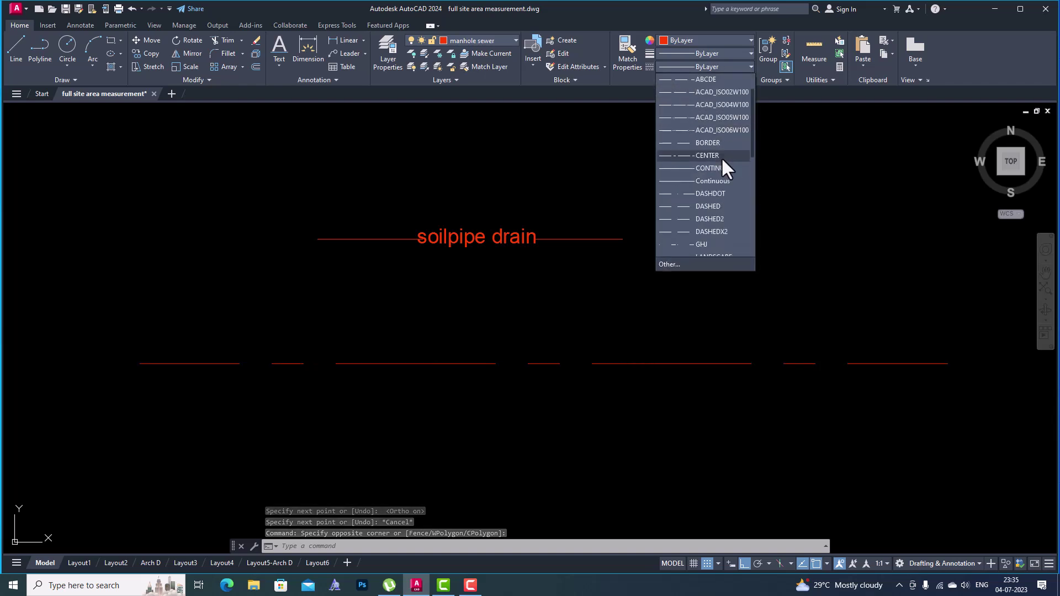
{"action": "scroll", "coordinate": [722, 157], "scroll_direction": "down", "scroll_amount": 1}
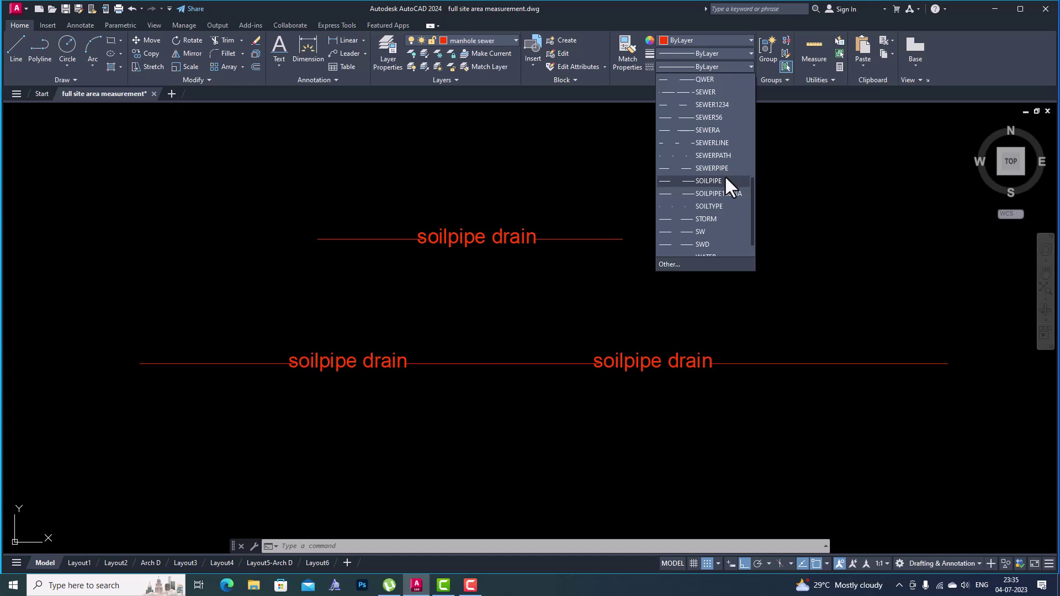
{"action": "left_click", "coordinate": [725, 180]}
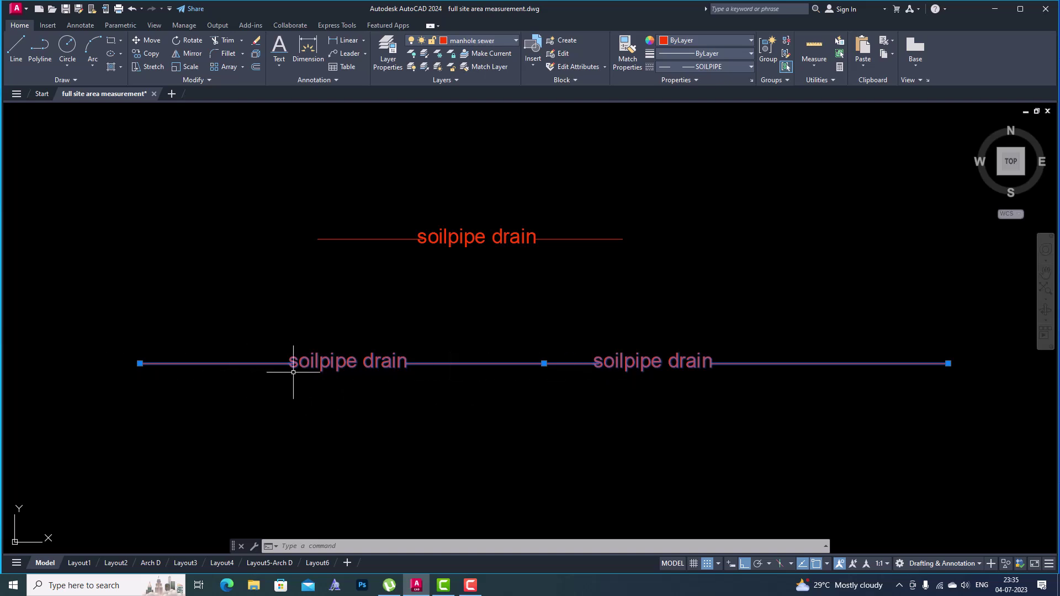
{"action": "left_click", "coordinate": [646, 303]}
{"action": "key", "text": "Escape"}
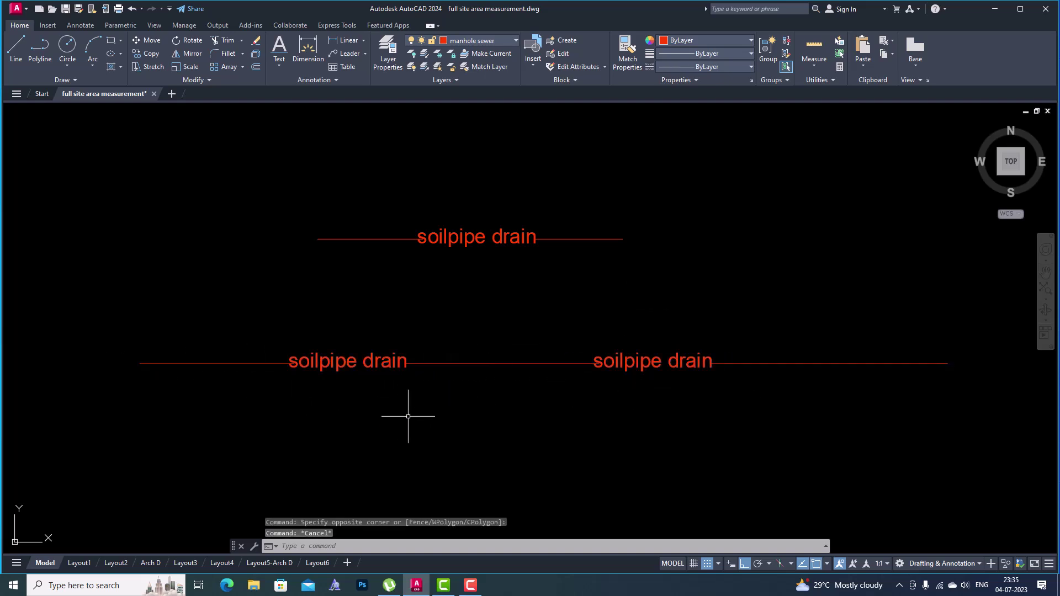